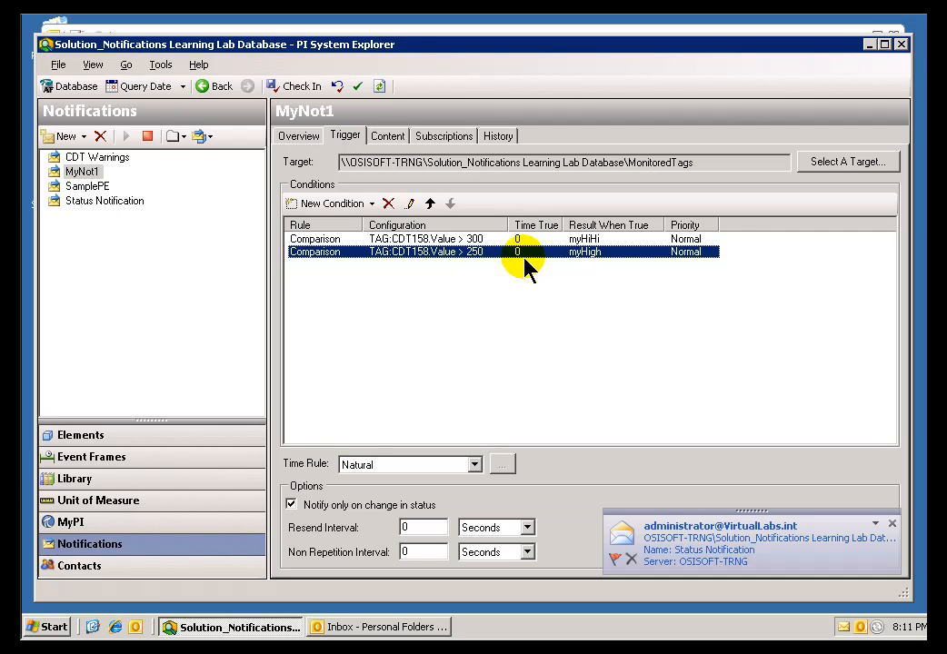
Change the state of MyNot1's "CDT158.Value > 300" condition to myHigh and confirm the comparison settings
left_click(488, 238)
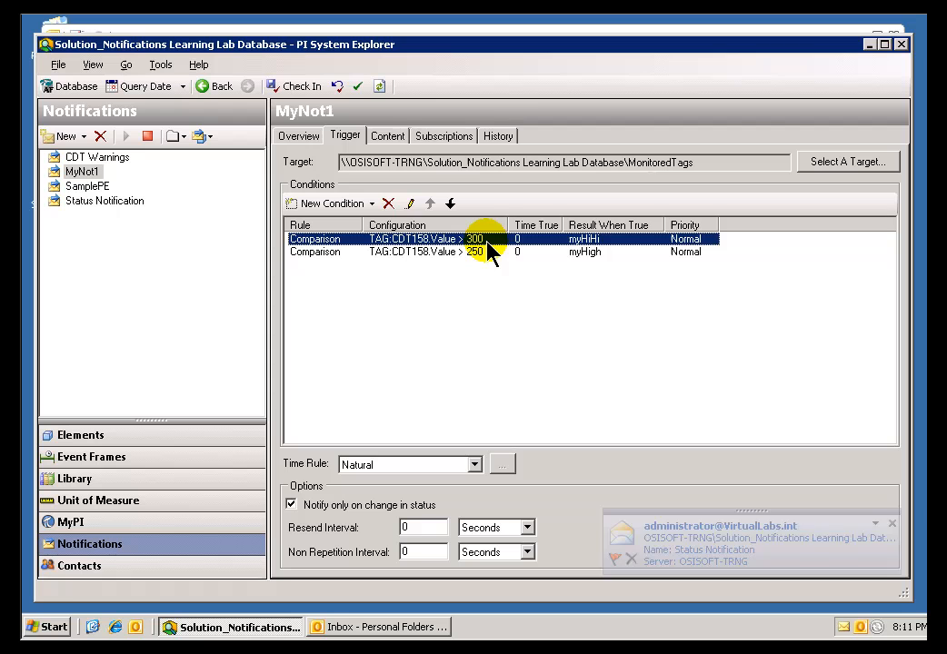
left_click(576, 251)
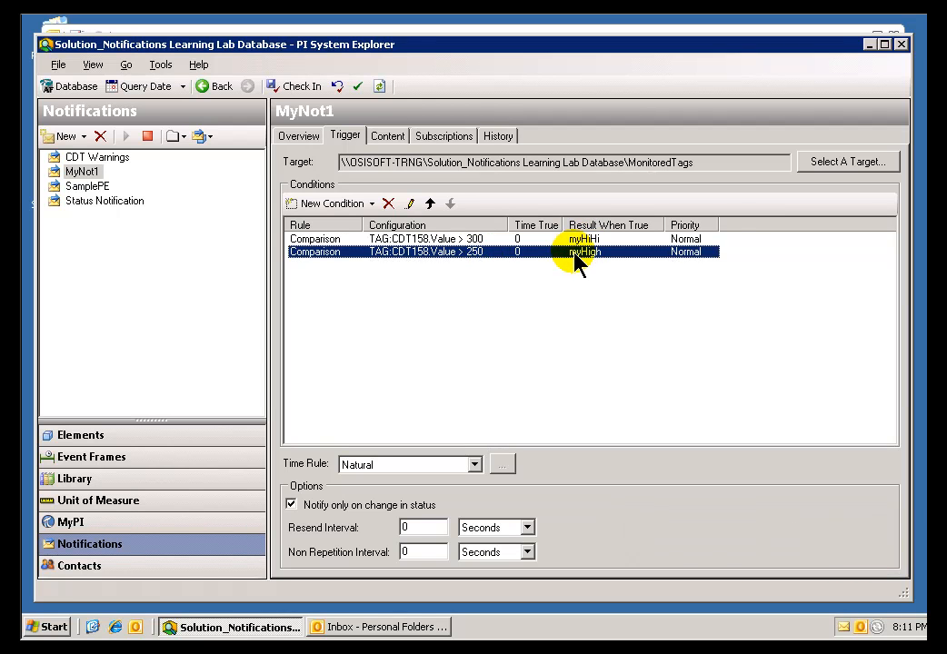
left_click(459, 239)
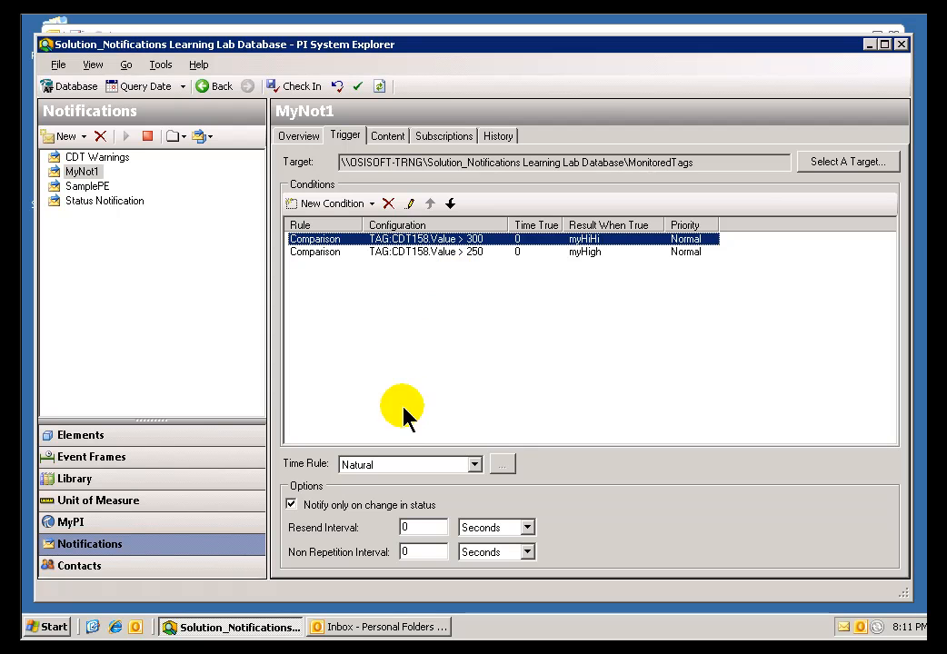
double_click(542, 250)
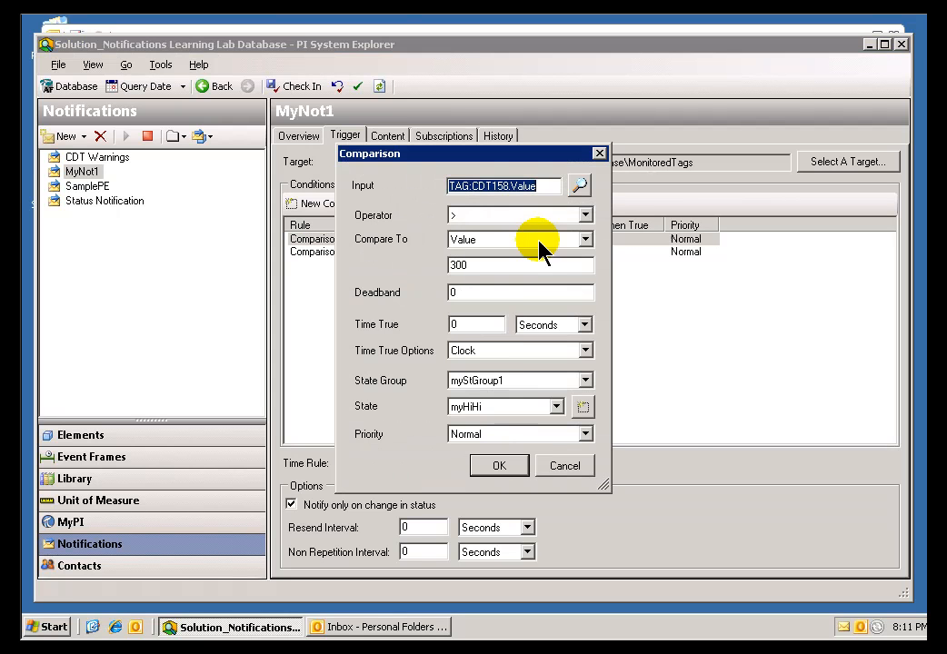
left_click(557, 407)
left_click(454, 434)
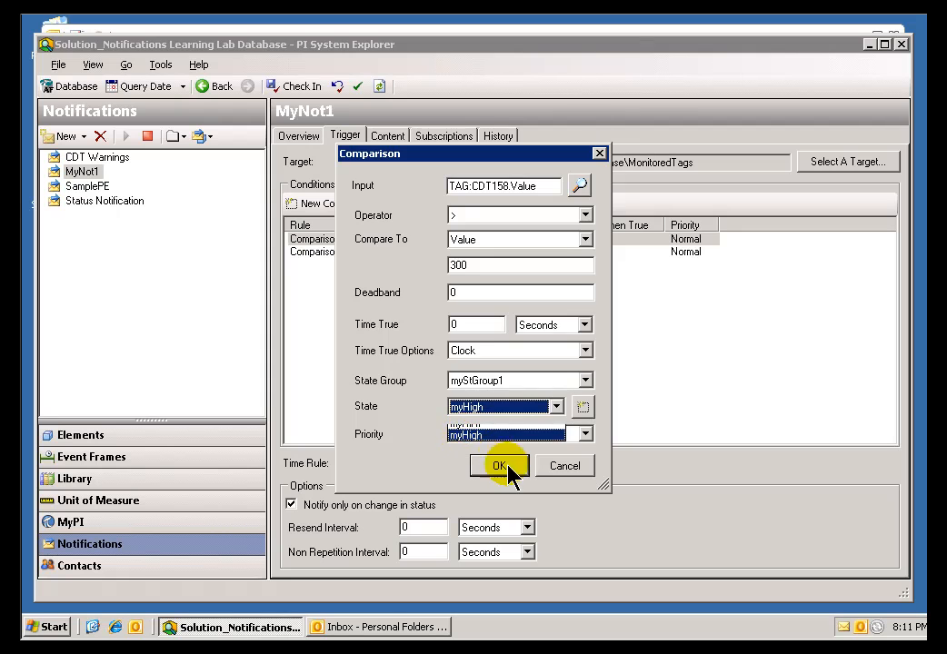
left_click(503, 467)
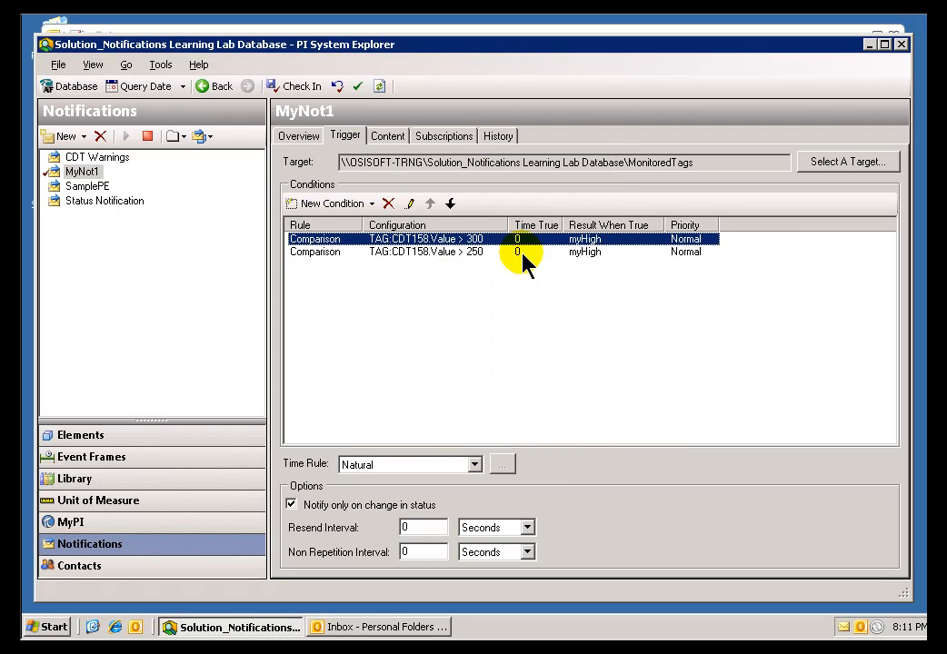
left_click(459, 252)
left_click(480, 240)
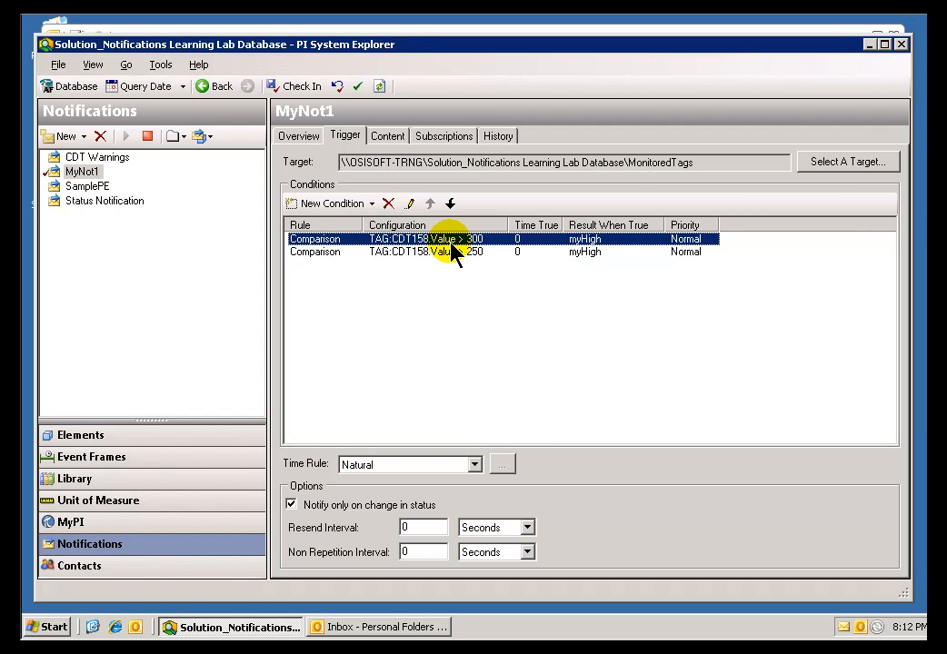
Review MyNot1's notification history for the last 2 days, underlining entries in the State column
left_click(499, 136)
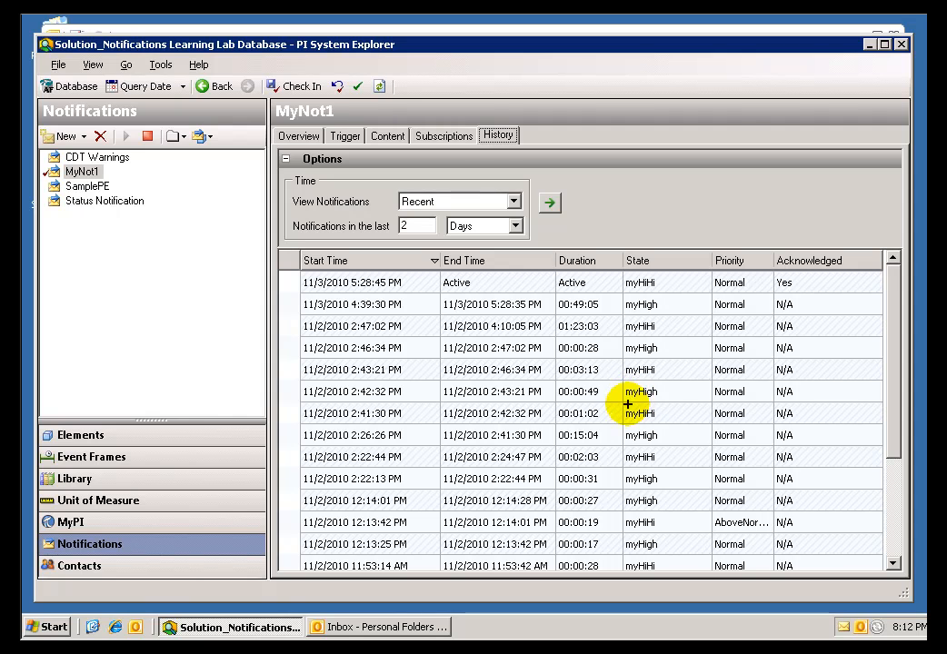
mouse_move(629, 418)
left_mouse_down()
mouse_move(651, 415)
mouse_move(664, 343)
left_mouse_up()
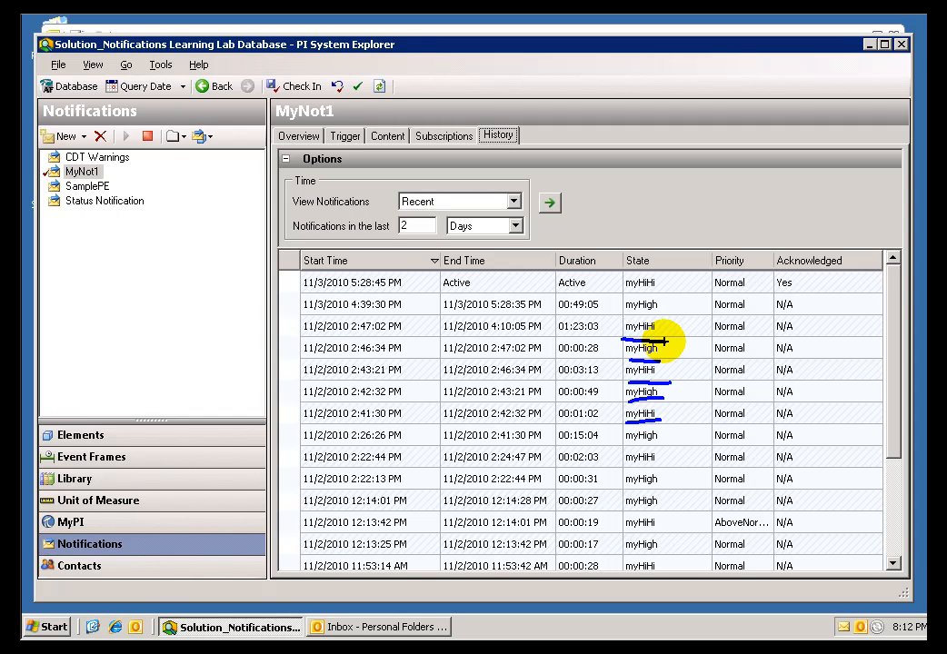
key("Escape")
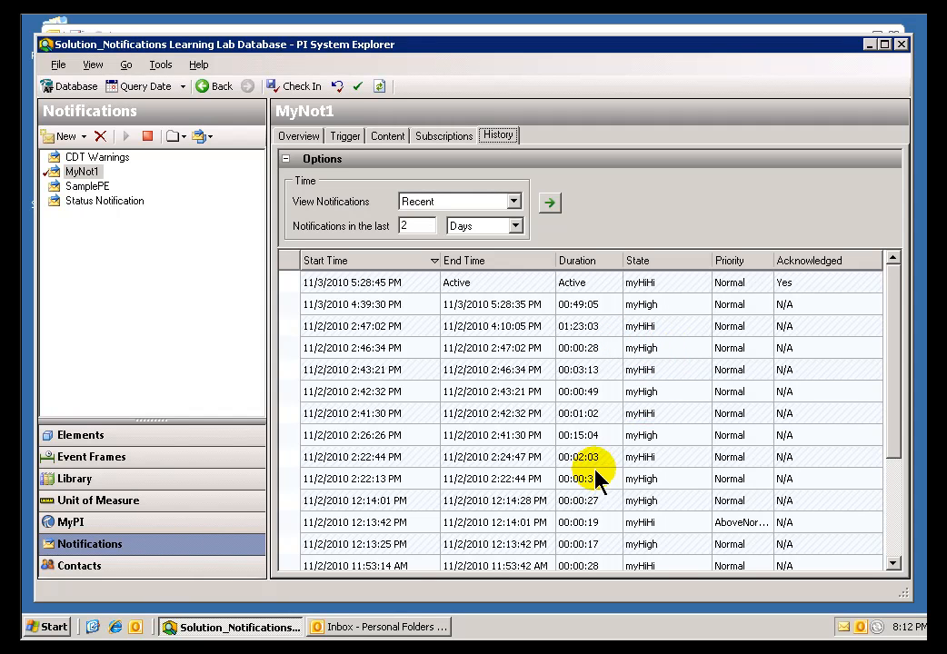
Return to MyNot1's trigger settings and turn "Notify only on change in status" off and back on
left_click(353, 138)
left_click(372, 255)
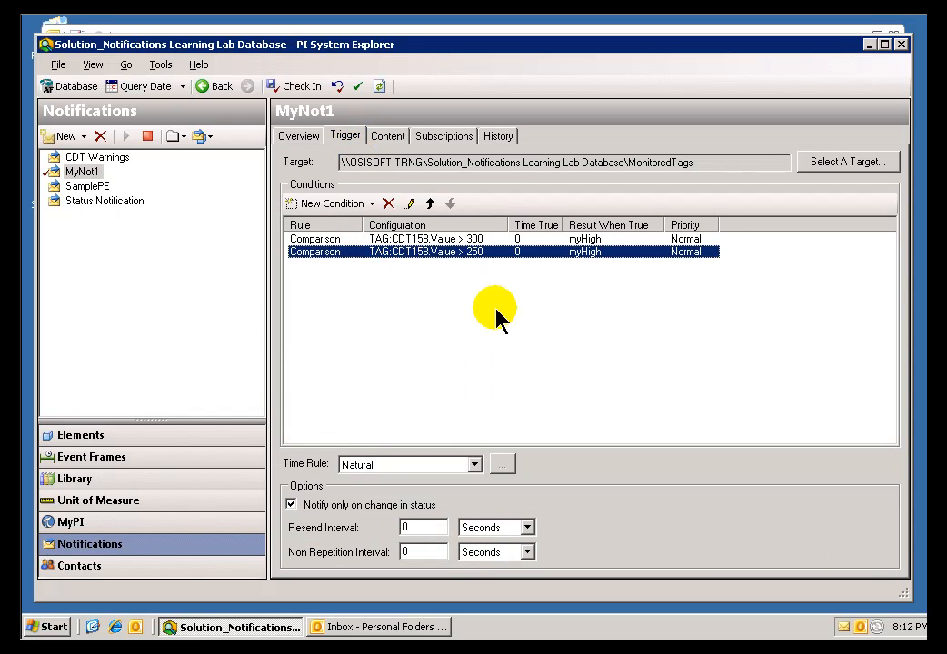
left_click(292, 506)
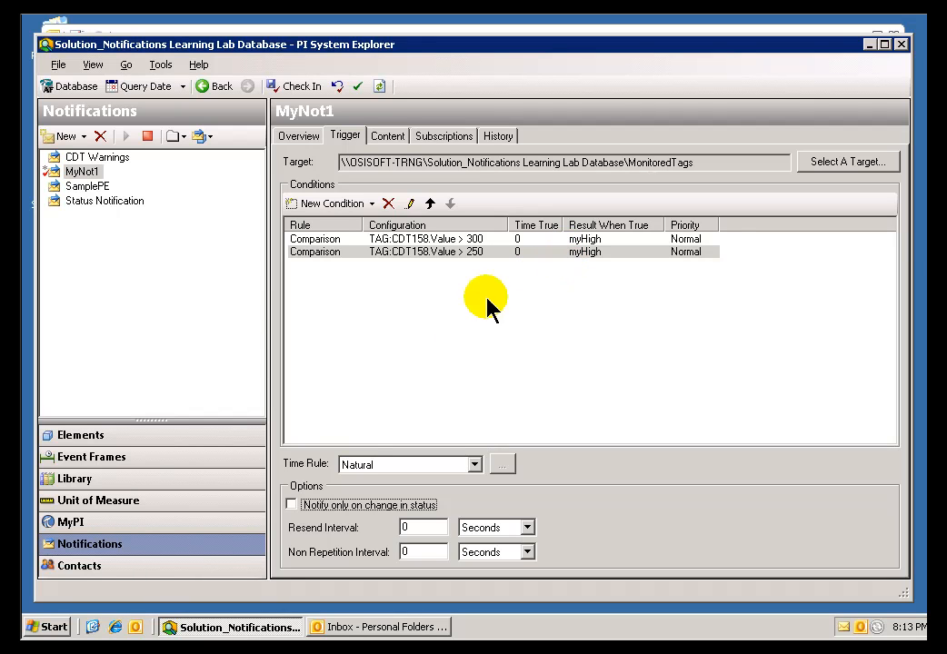
left_click(291, 505)
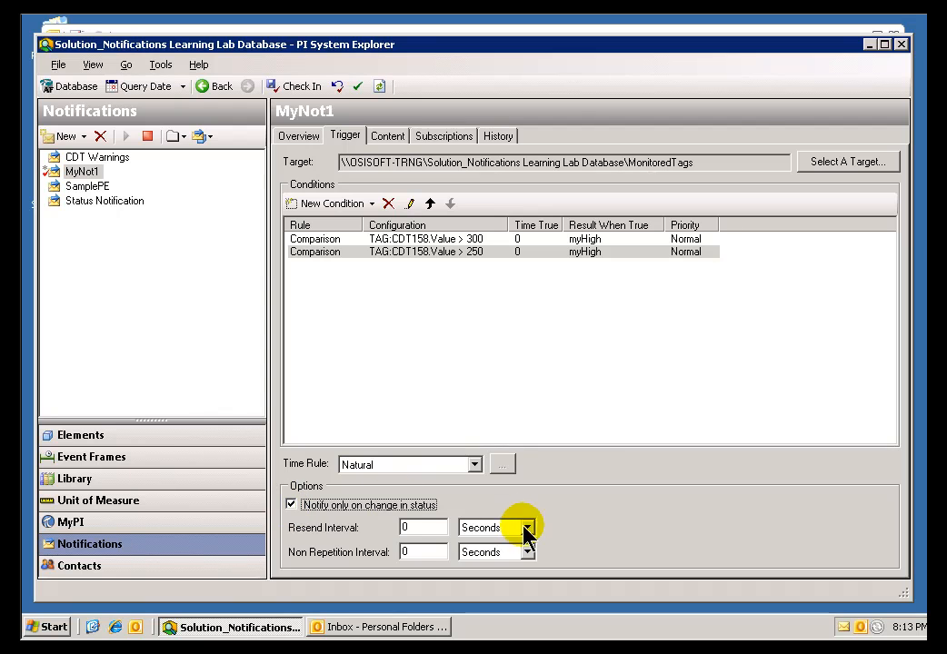
Set MyNot1's Resend Interval to 10 minutes
left_click(423, 529)
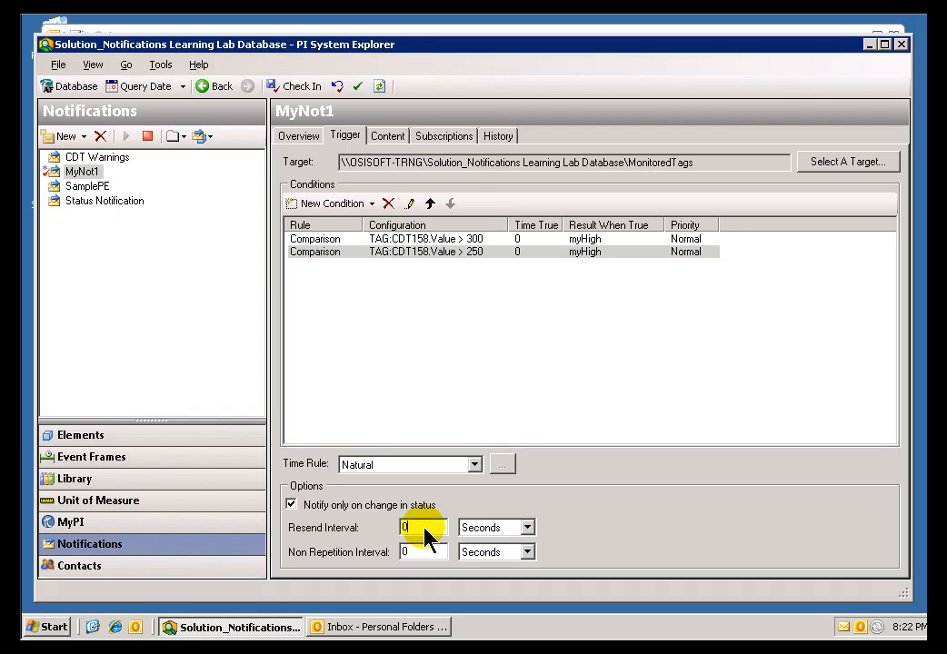
double_click(424, 527)
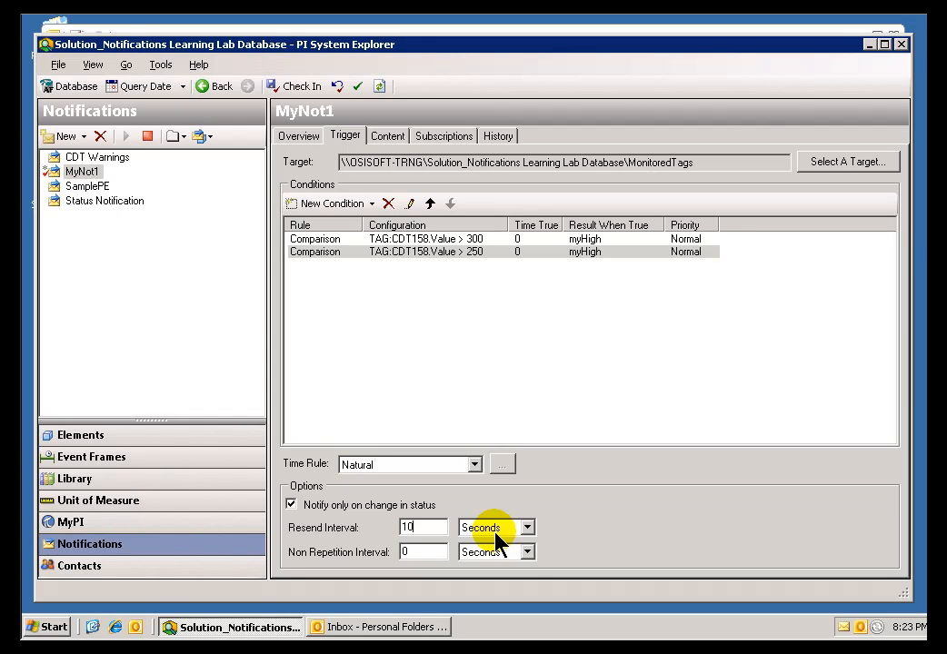
type("10")
left_click(525, 528)
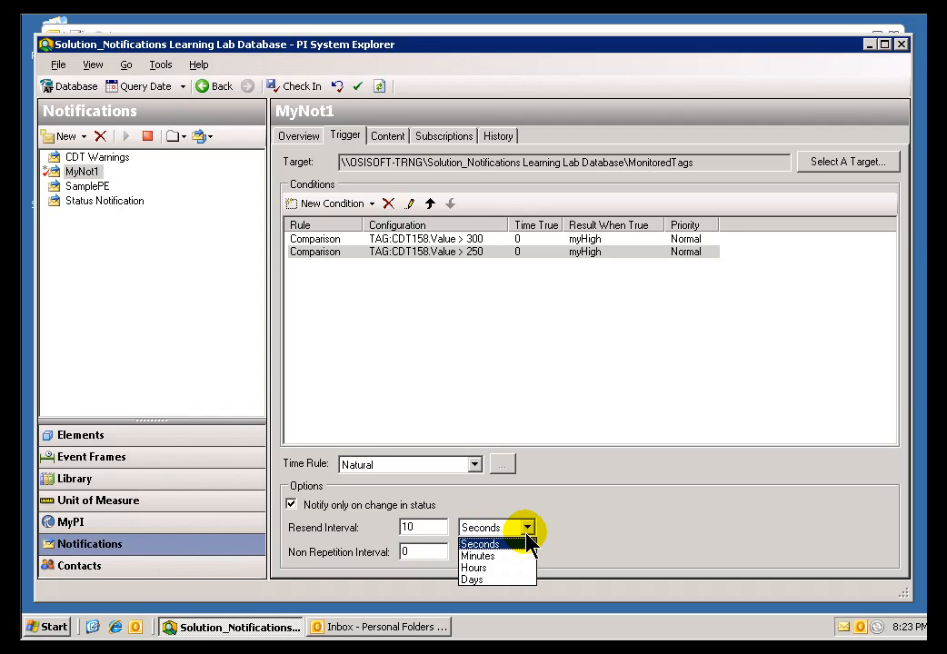
left_click(486, 556)
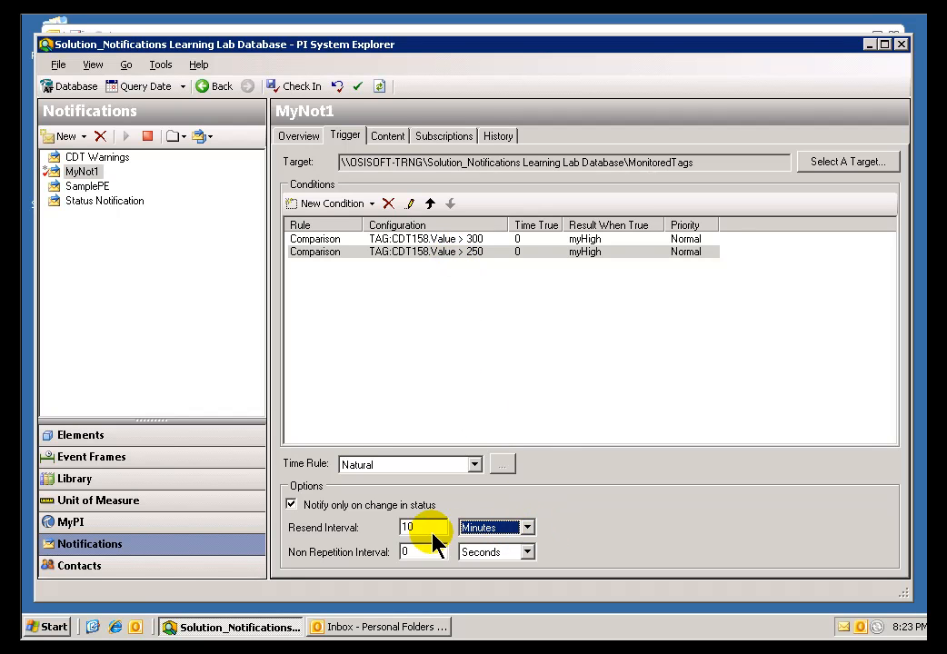
left_click(404, 554)
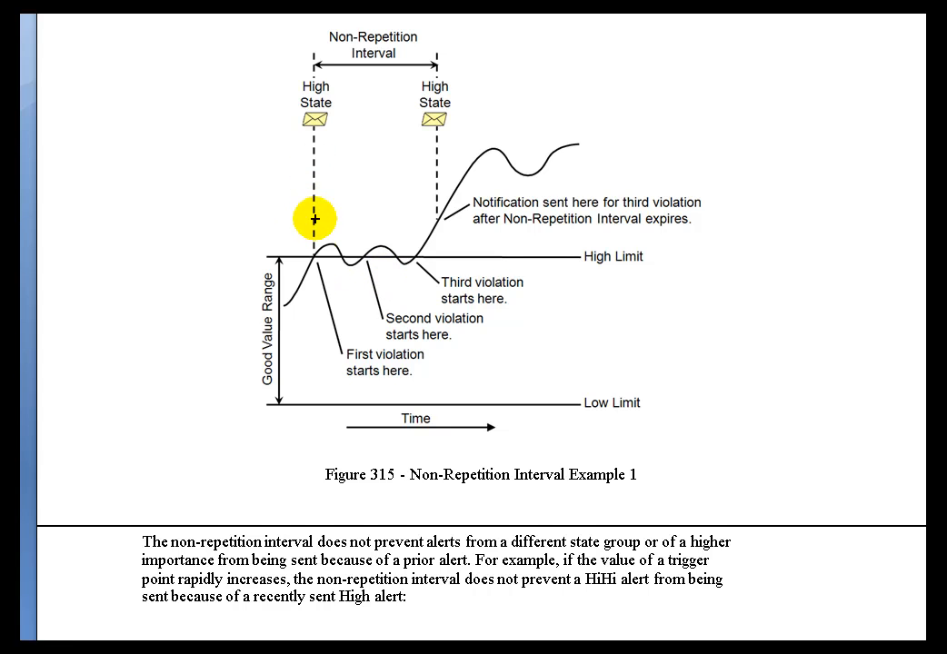
On the manual's Figure 315, cross the violation points in red and draw a blue arrow across the non-repetition interval
mouse_move(301, 243)
left_mouse_down()
mouse_move(332, 273)
mouse_move(333, 240)
left_mouse_up()
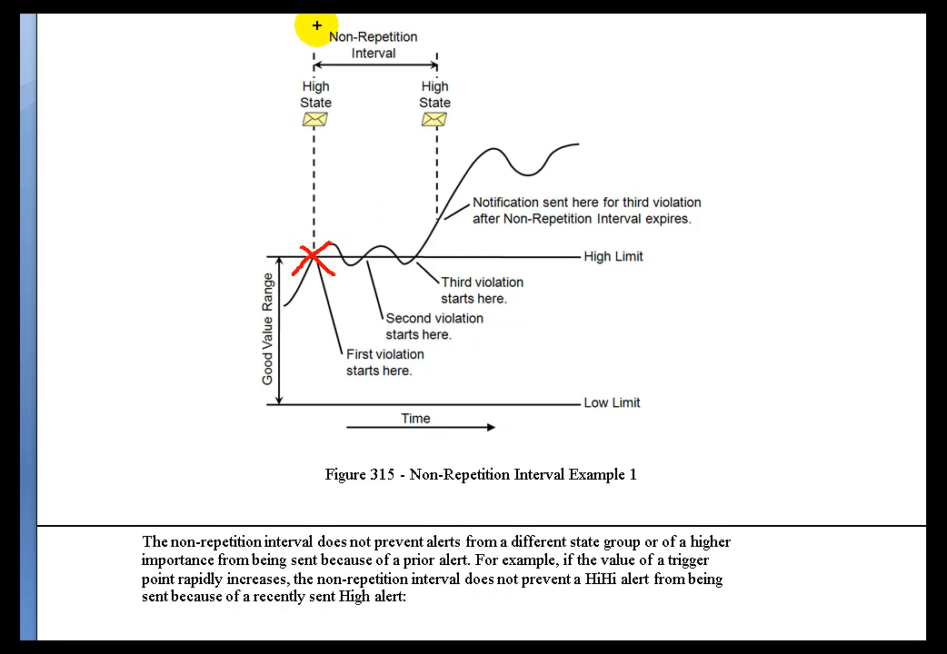
mouse_move(315, 163)
left_mouse_down()
mouse_move(437, 167)
mouse_move(429, 161)
mouse_move(436, 166)
mouse_move(424, 185)
left_mouse_up()
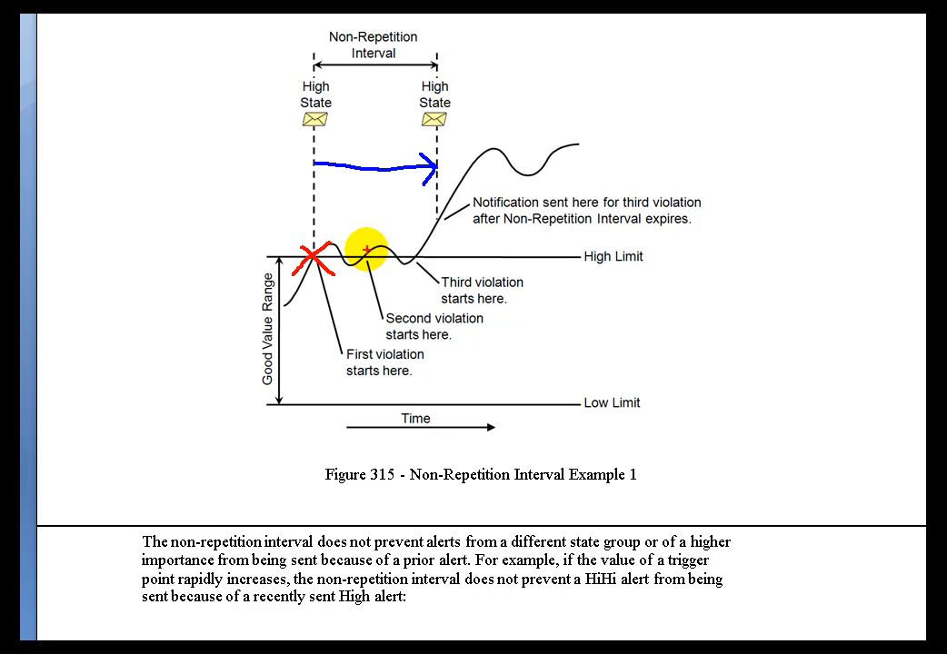
mouse_move(358, 252)
left_mouse_down()
mouse_move(376, 271)
mouse_move(361, 272)
left_mouse_up()
mouse_move(423, 253)
left_mouse_down()
mouse_move(405, 271)
mouse_move(425, 271)
left_mouse_up()
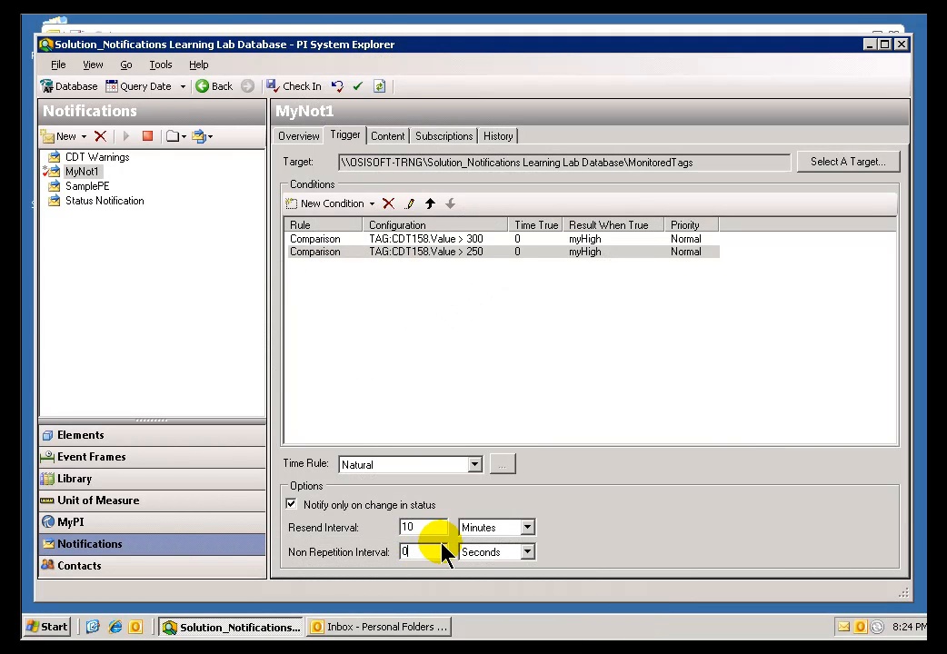
Set the state of the "CDT158.Value > 300" condition to myHiHi and confirm the comparison settings
left_click(538, 259)
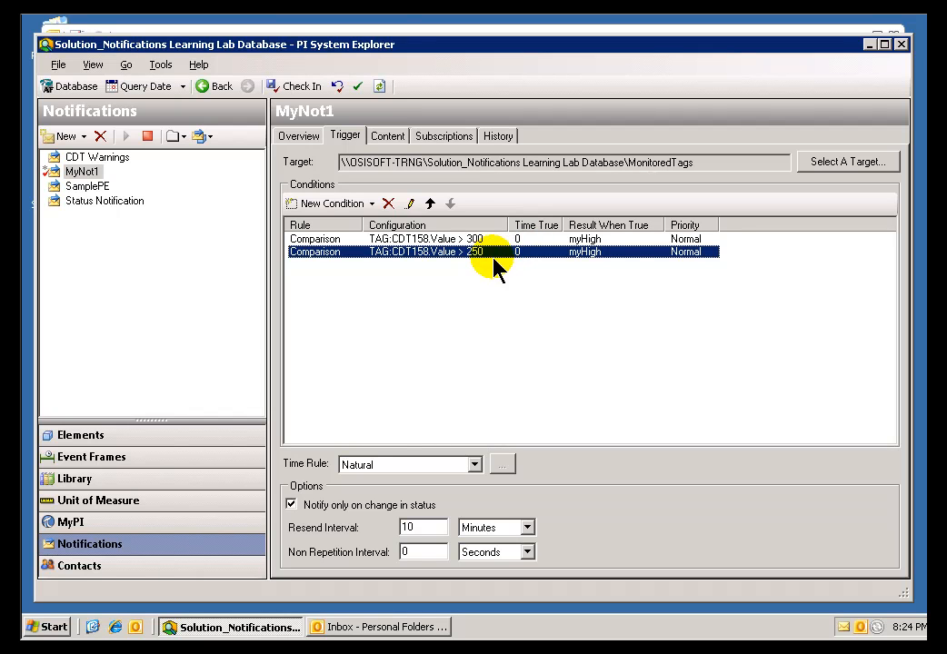
double_click(443, 239)
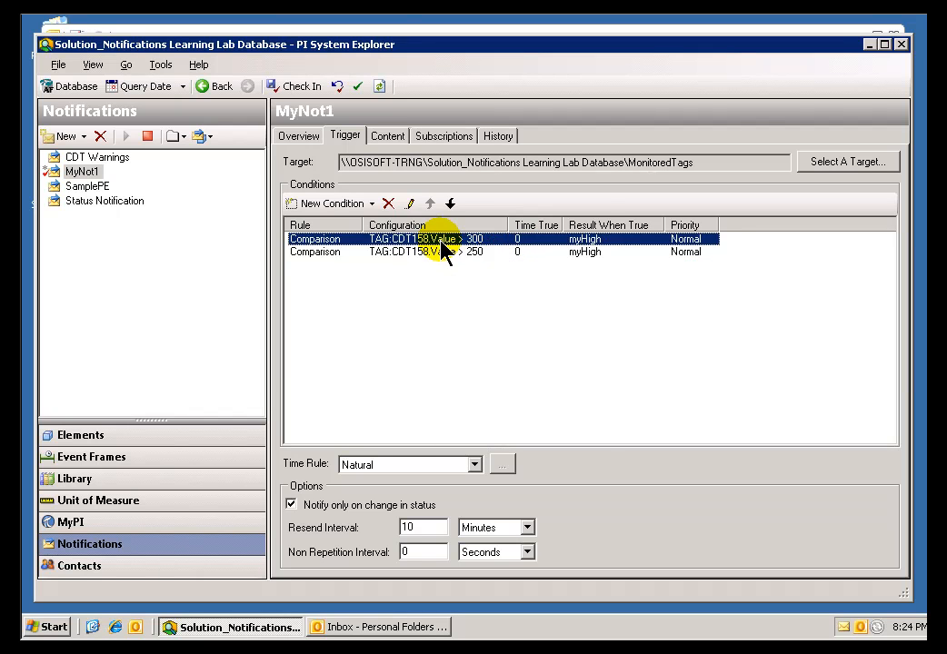
left_click(541, 411)
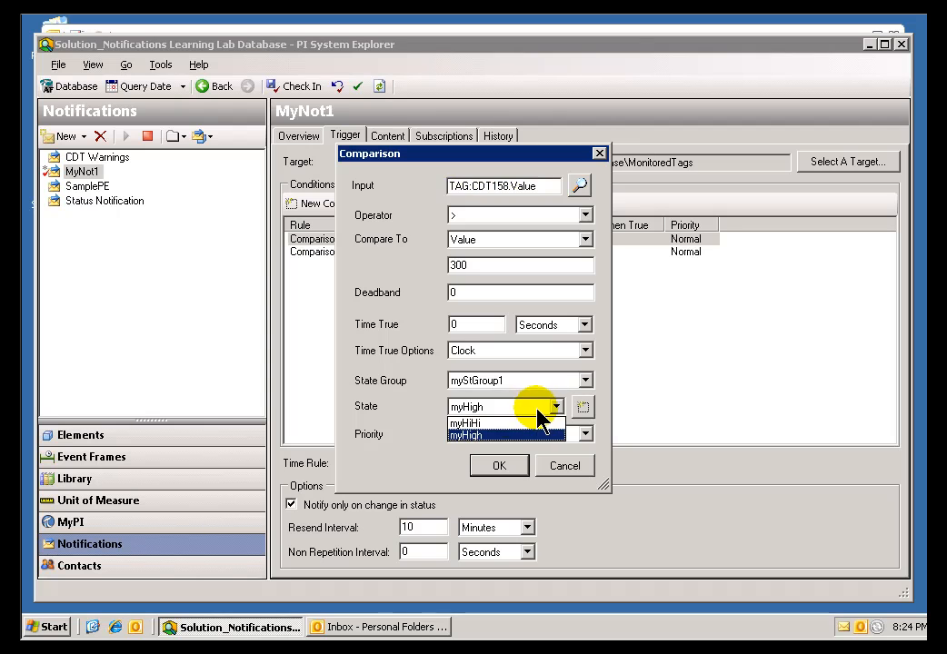
left_click(464, 424)
left_click(499, 467)
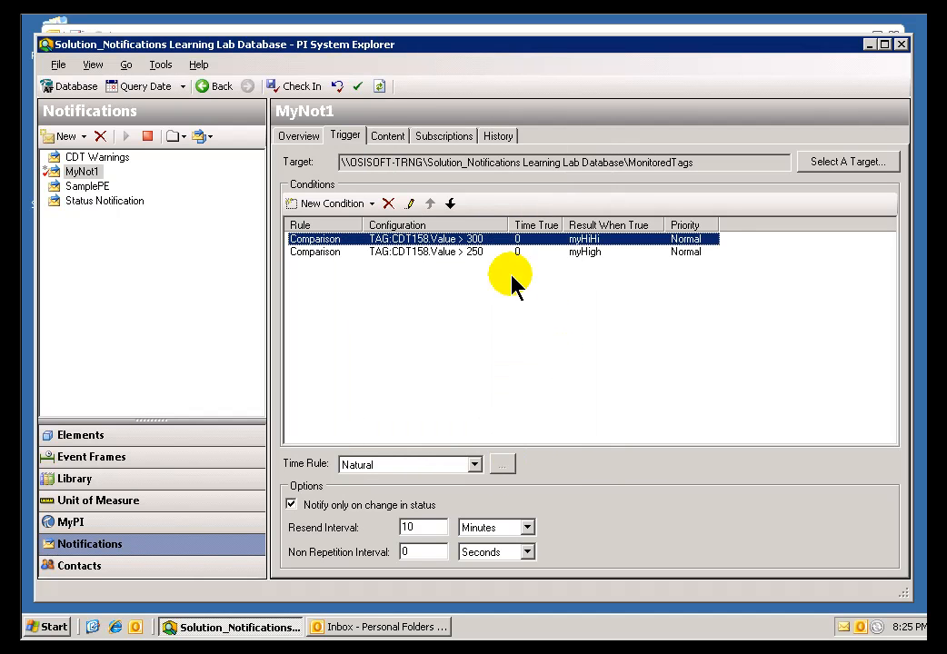
left_click(445, 252)
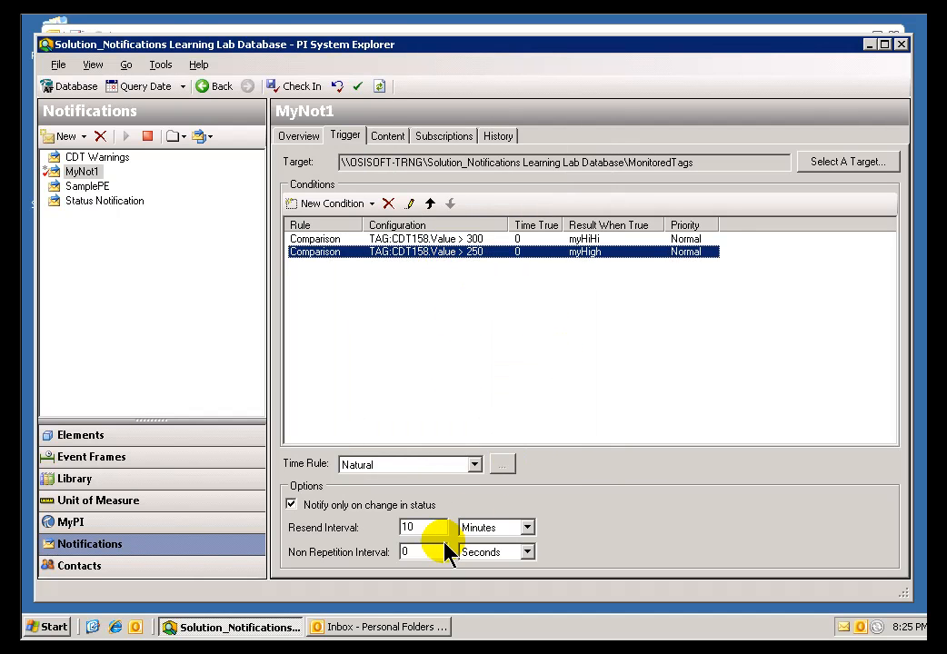
left_click(434, 240)
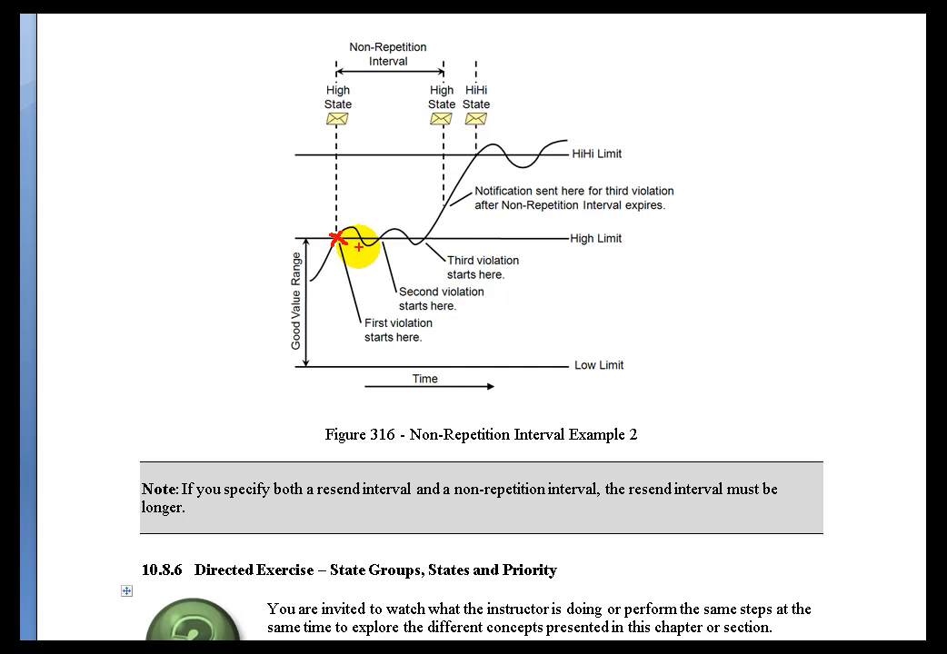
On the manual's Figure 316, cross the violation points in red, underline the non-repetition interval in blue and the HiHi State label in red
mouse_move(386, 234)
left_mouse_down()
mouse_move(373, 248)
mouse_move(429, 249)
left_mouse_up()
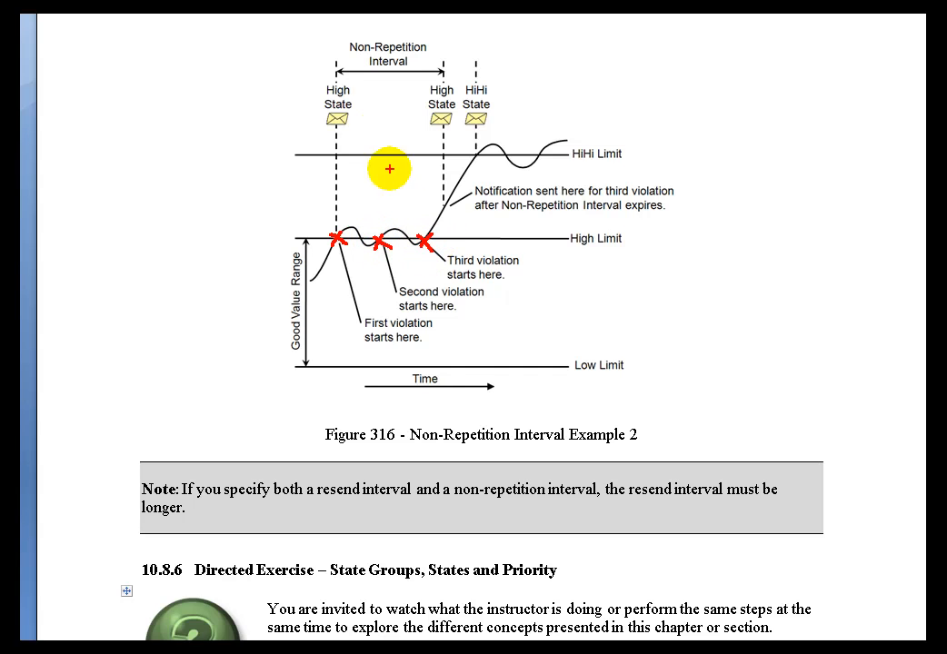
key("g")
left_click_drag(335, 77, 442, 74)
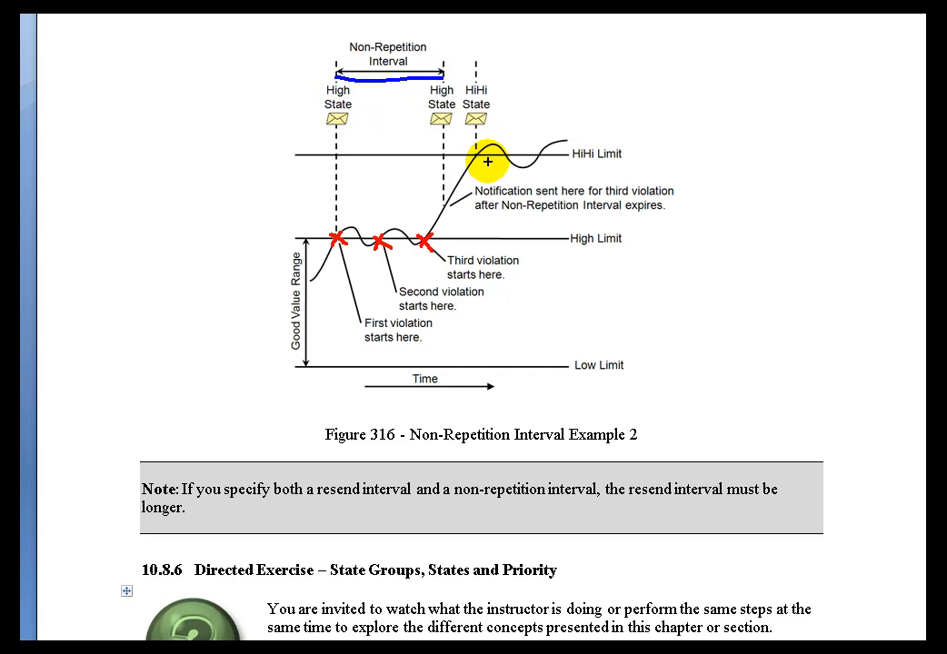
key("r")
mouse_move(481, 150)
left_mouse_down()
mouse_move(461, 162)
mouse_move(489, 161)
left_mouse_up()
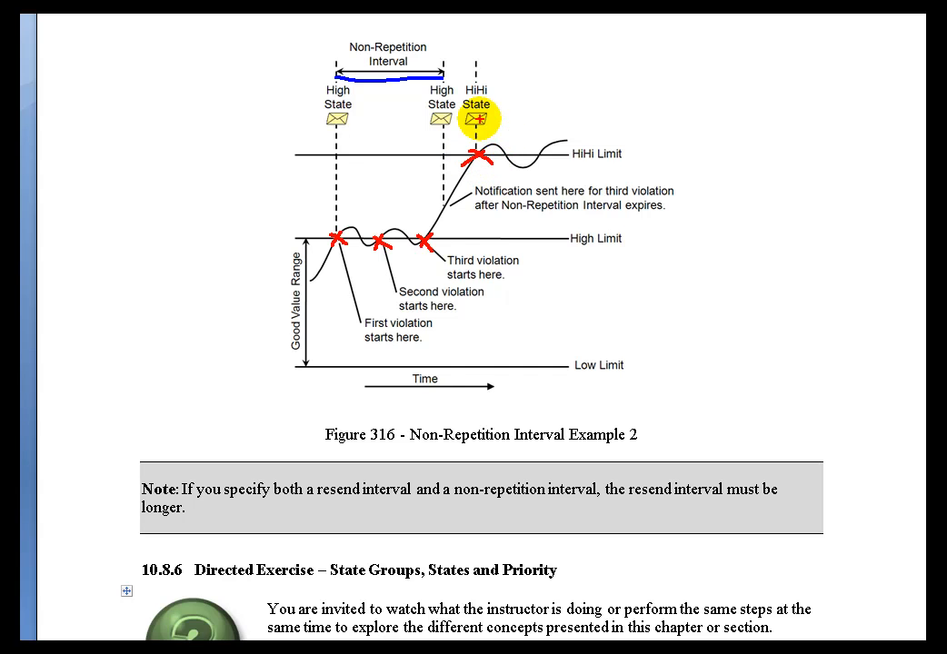
mouse_move(463, 111)
left_mouse_down()
mouse_move(490, 111)
mouse_move(487, 98)
left_mouse_up()
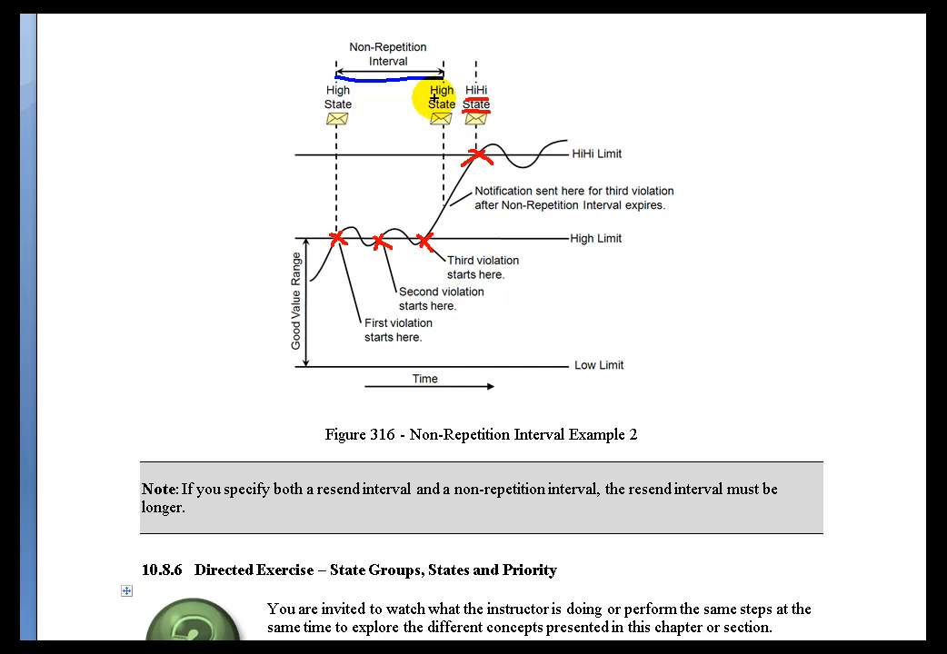